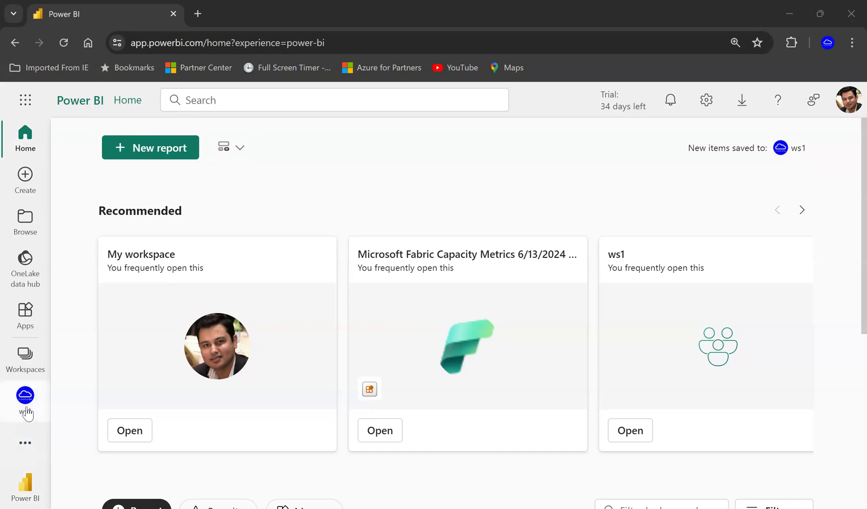
# Show the Manage access panel for workspace ws1, listing the owner as Admin
pyautogui.click(26, 407)
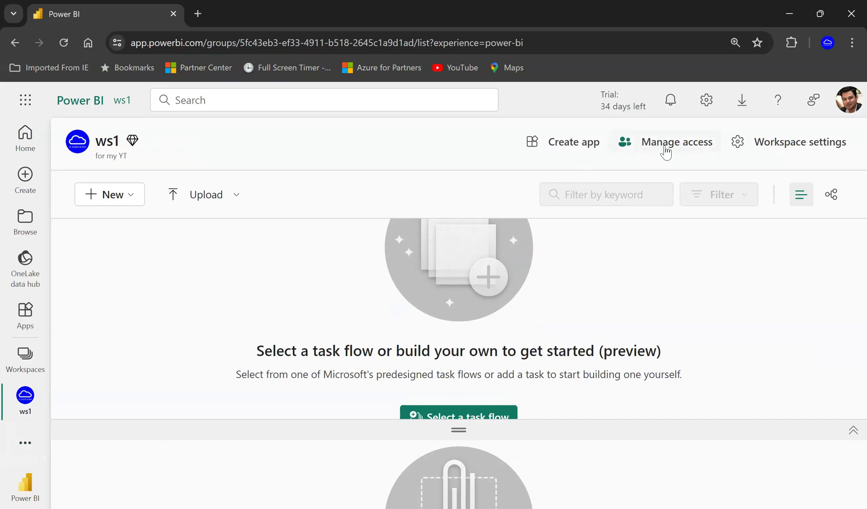
pyautogui.click(666, 150)
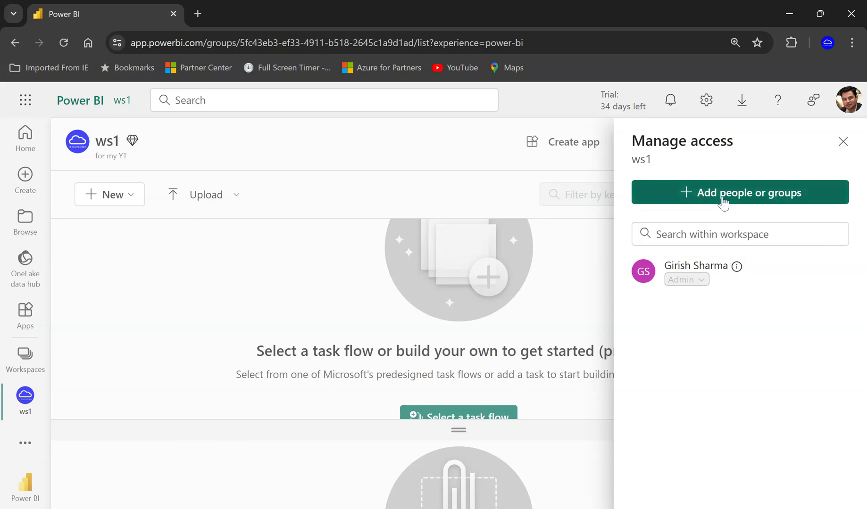
# Add user u1 to workspace ws1 with the Contributor role
pyautogui.click(723, 197)
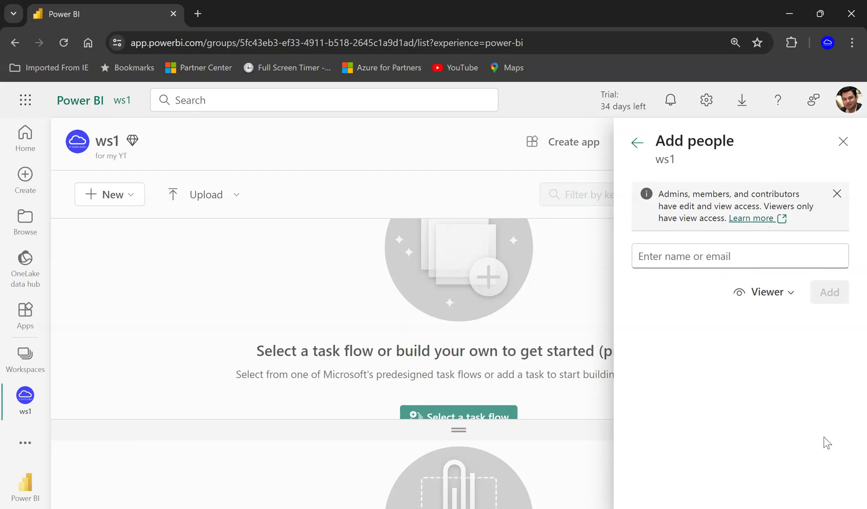
pyautogui.click(707, 264)
pyautogui.write('u1')
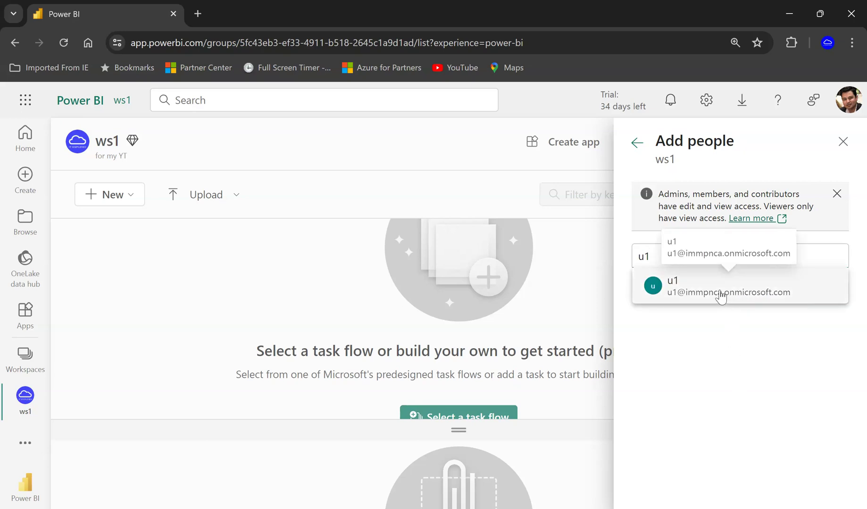
pyautogui.click(720, 291)
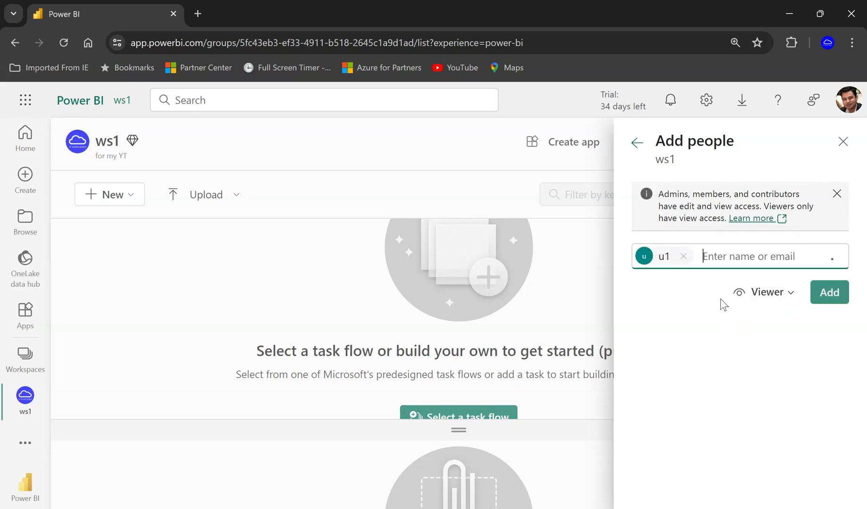
pyautogui.click(798, 300)
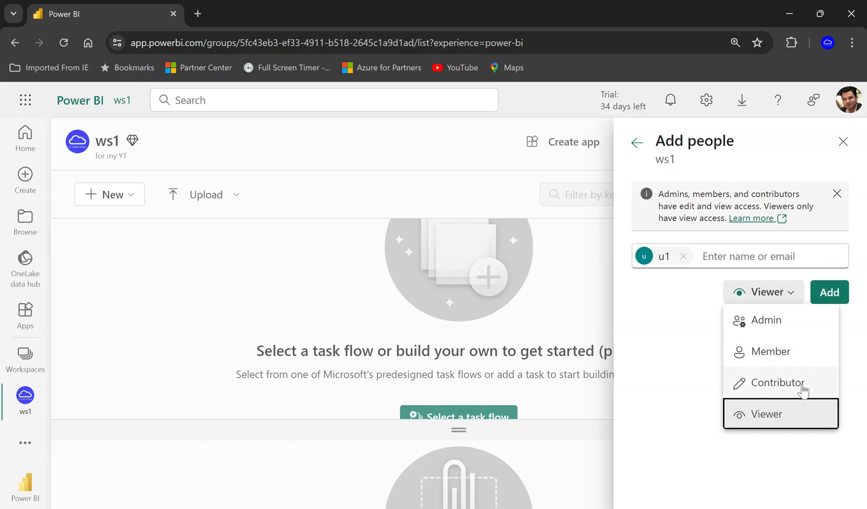
pyautogui.click(803, 390)
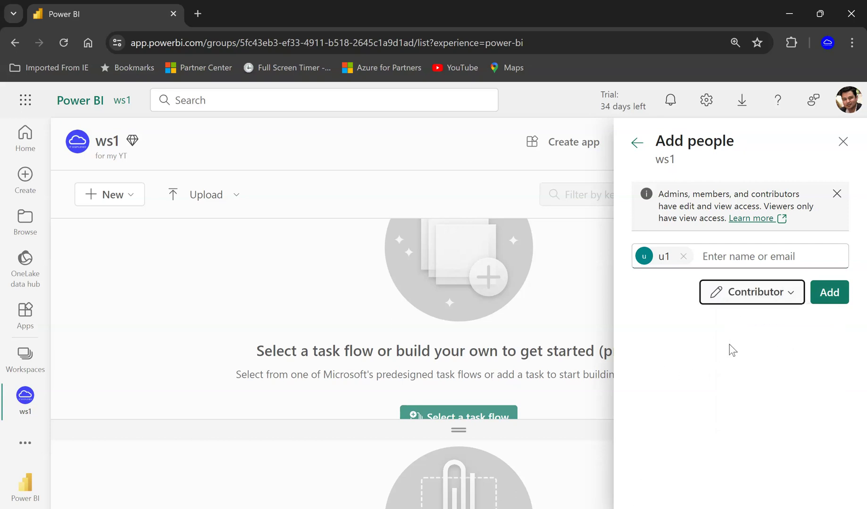
pyautogui.click(789, 294)
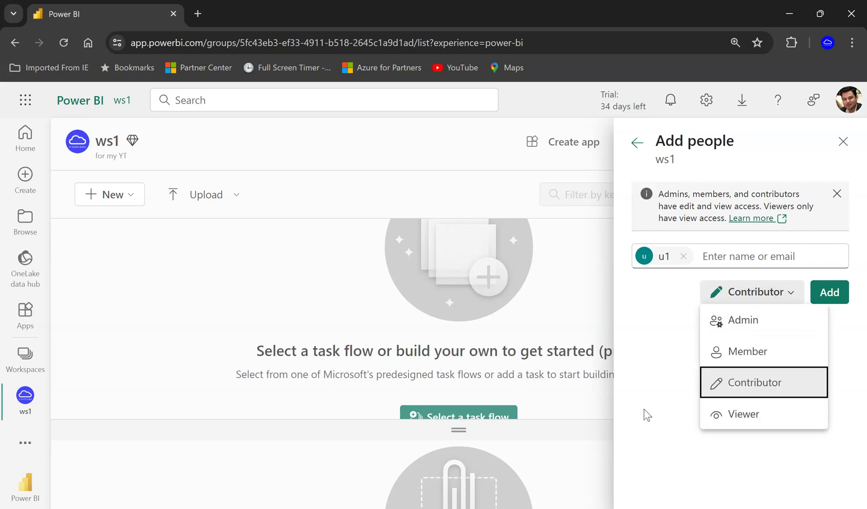
pyautogui.click(833, 302)
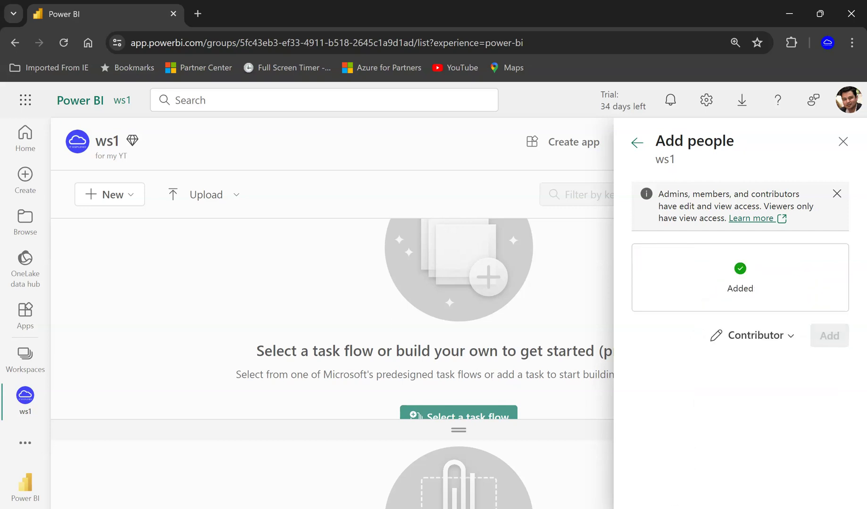
# Dismiss the role-permissions note, close the add-people panel and return to the access list
pyautogui.click(837, 194)
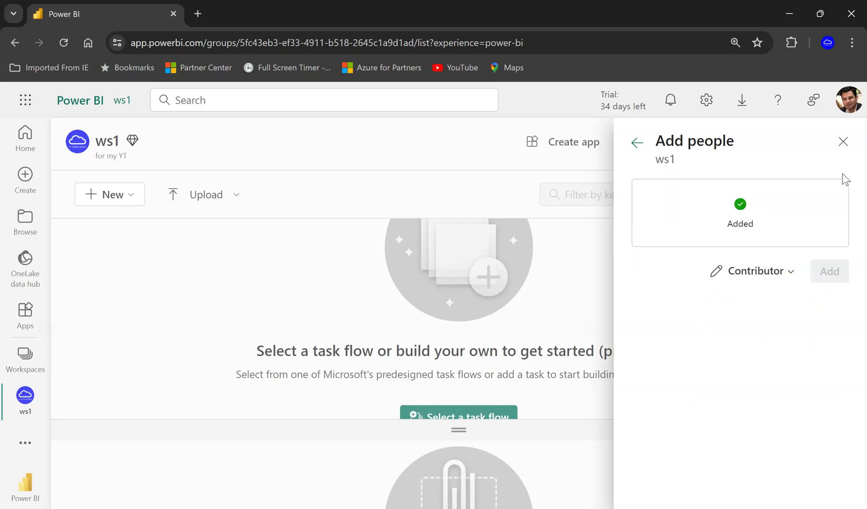
pyautogui.click(843, 142)
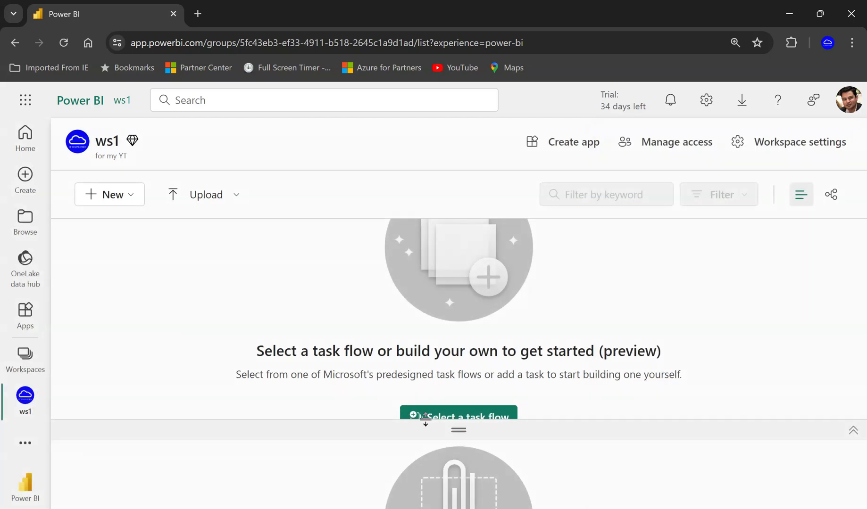
pyautogui.click(655, 150)
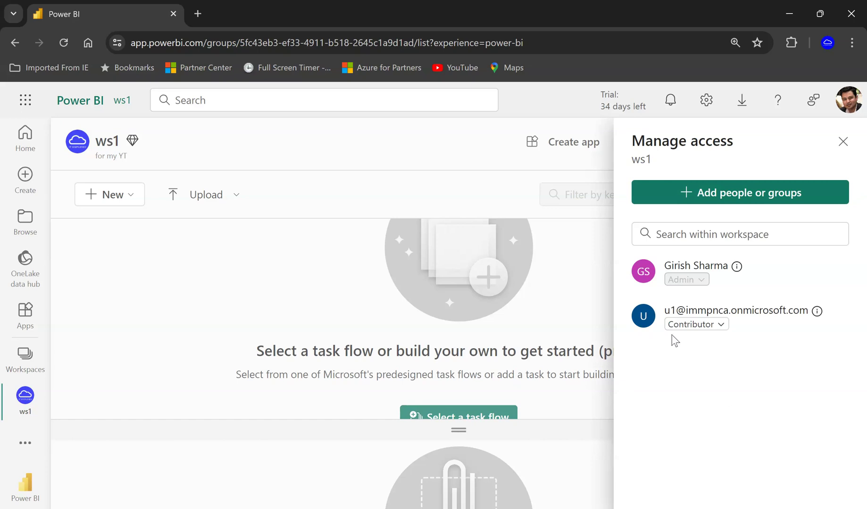
# Remove user u1 via the Contributor role dropdown, leaving only the Admin
pyautogui.click(722, 325)
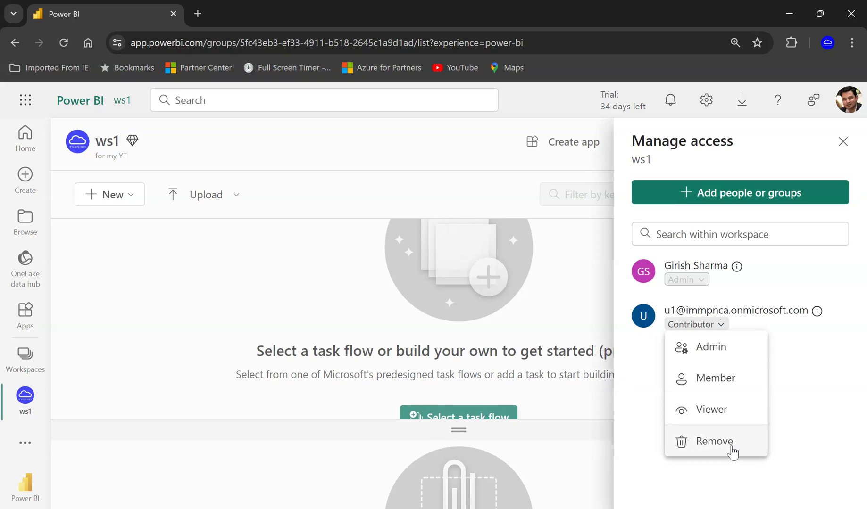
pyautogui.click(715, 442)
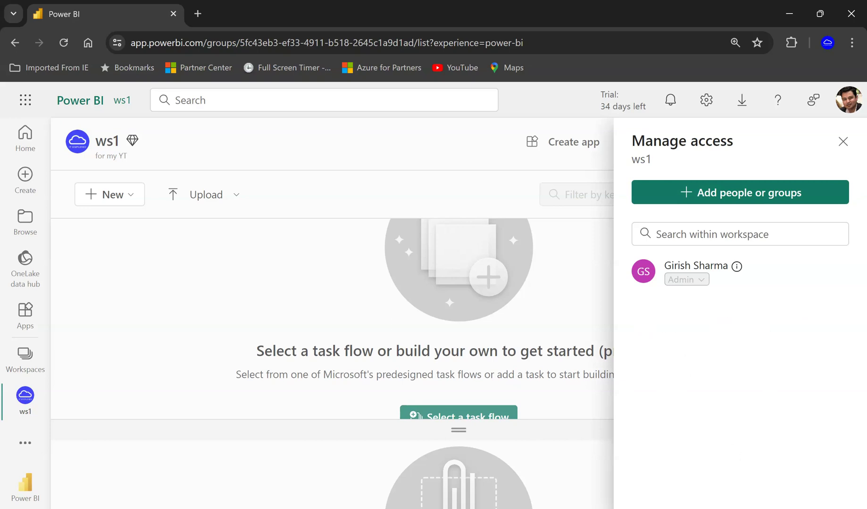